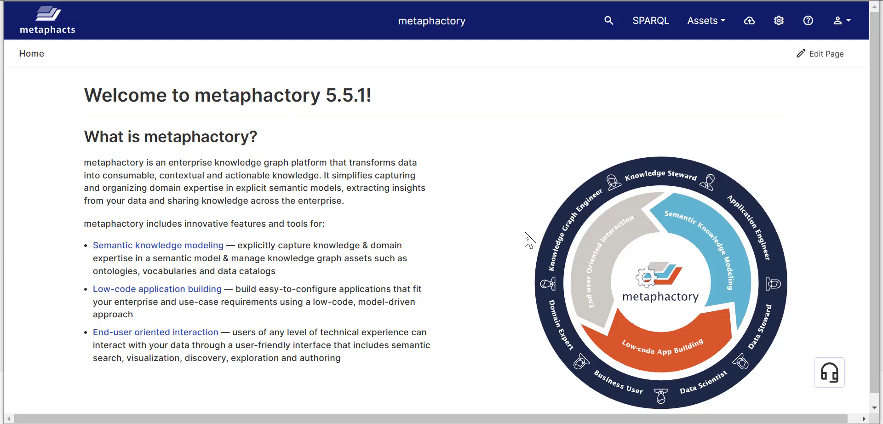
- Go to the Vocabularies overview from the Assets menu and check the Data theme options menu
{"action": "left_click", "coordinate": [704, 21]}
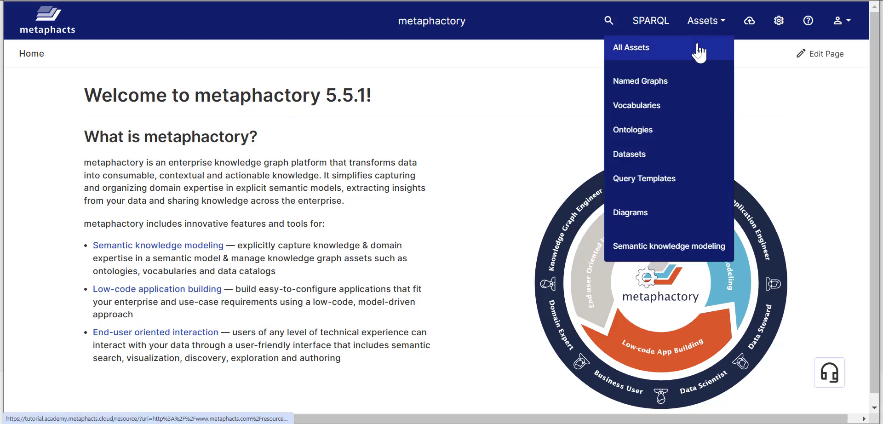
{"action": "left_click", "coordinate": [689, 109]}
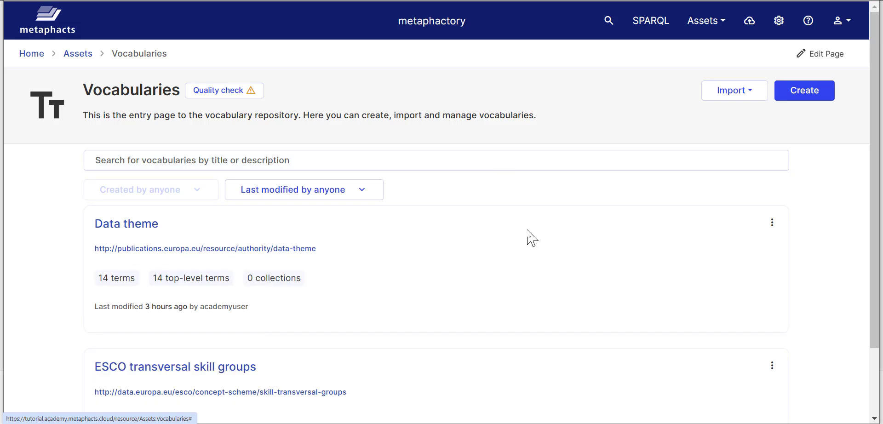
{"action": "scroll", "coordinate": [532, 238], "scroll_direction": "down", "scroll_amount": 1}
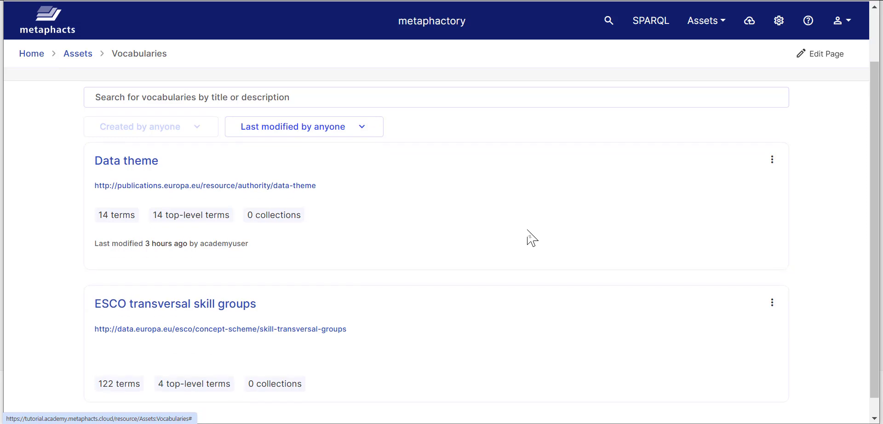
{"action": "scroll", "coordinate": [529, 239], "scroll_direction": "up", "scroll_amount": 1}
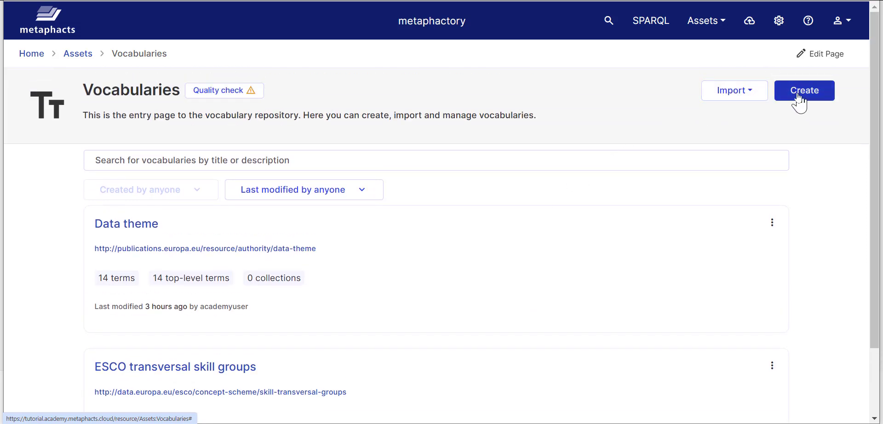
{"action": "left_click", "coordinate": [772, 224]}
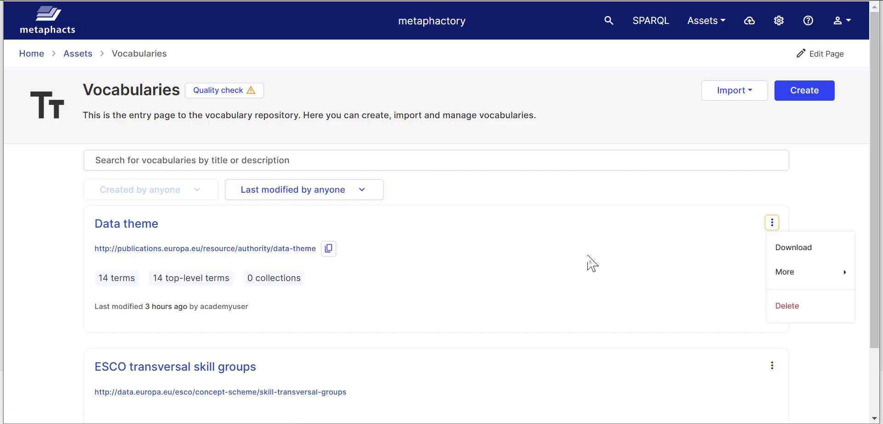
{"action": "left_click", "coordinate": [590, 257]}
{"action": "scroll", "coordinate": [588, 258], "scroll_direction": "down", "scroll_amount": 2}
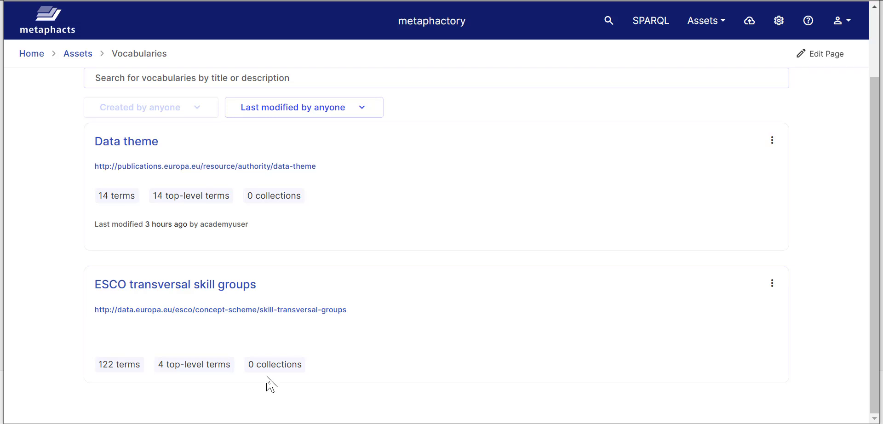
- Open the Data theme vocabulary and look through its Collections and Terms tabs
{"action": "left_click", "coordinate": [122, 151]}
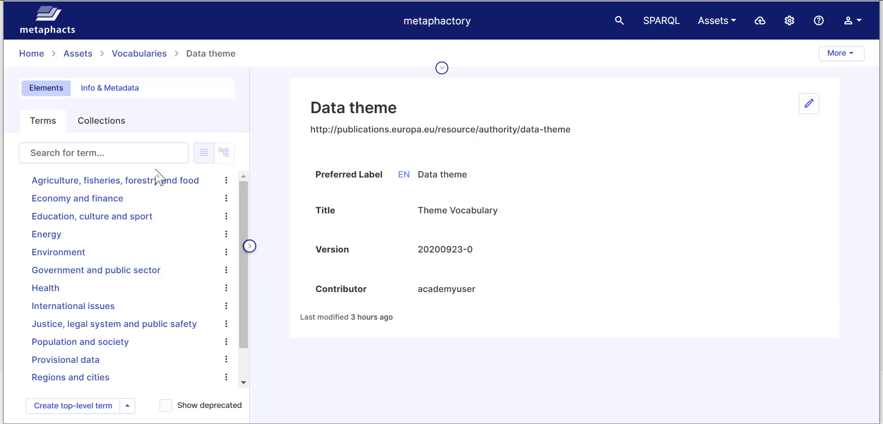
{"action": "scroll", "coordinate": [164, 187], "scroll_direction": "down", "scroll_amount": 2}
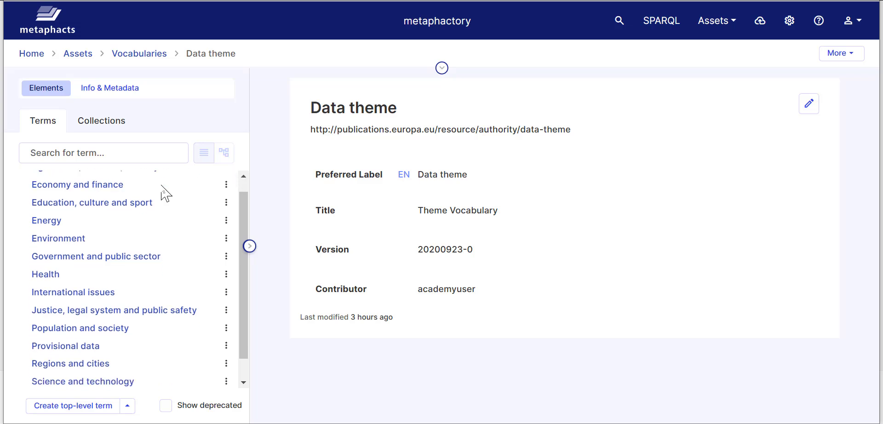
{"action": "scroll", "coordinate": [161, 224], "scroll_direction": "up", "scroll_amount": 2}
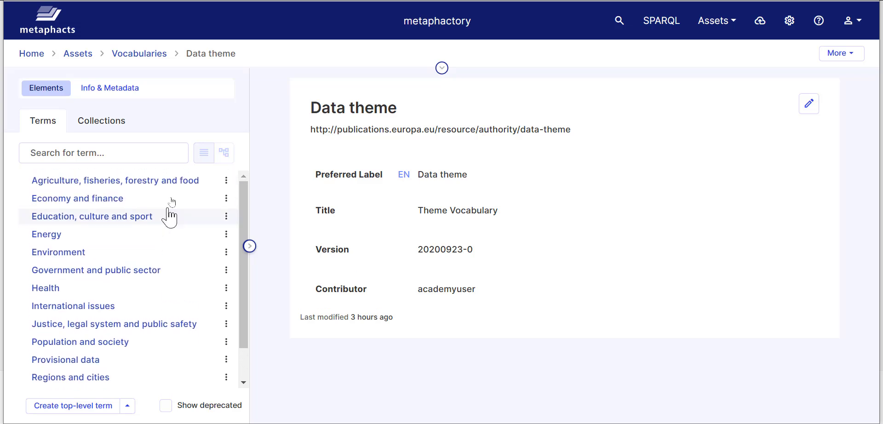
{"action": "left_click", "coordinate": [122, 122]}
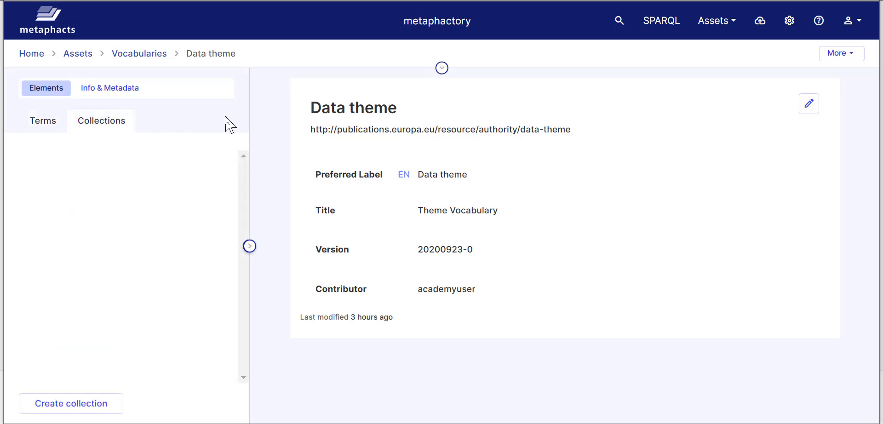
{"action": "left_click", "coordinate": [43, 122]}
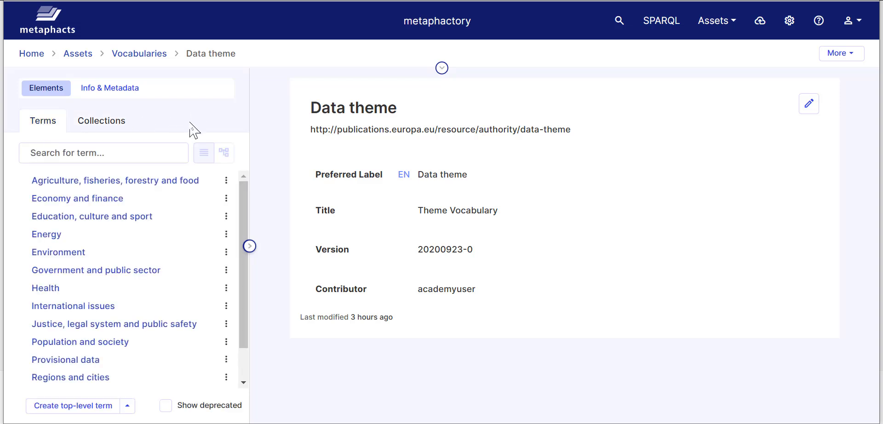
- Review Data theme's Info & Metadata in the edit form, then cancel without changes
{"action": "left_click", "coordinate": [114, 91]}
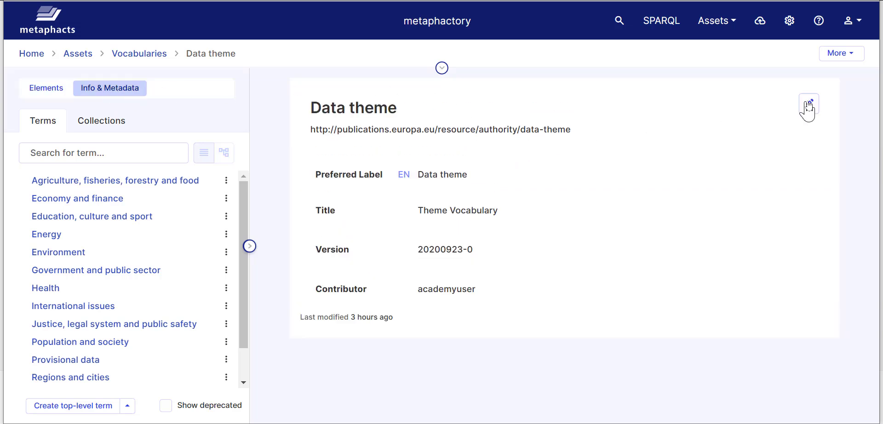
{"action": "left_click", "coordinate": [809, 106]}
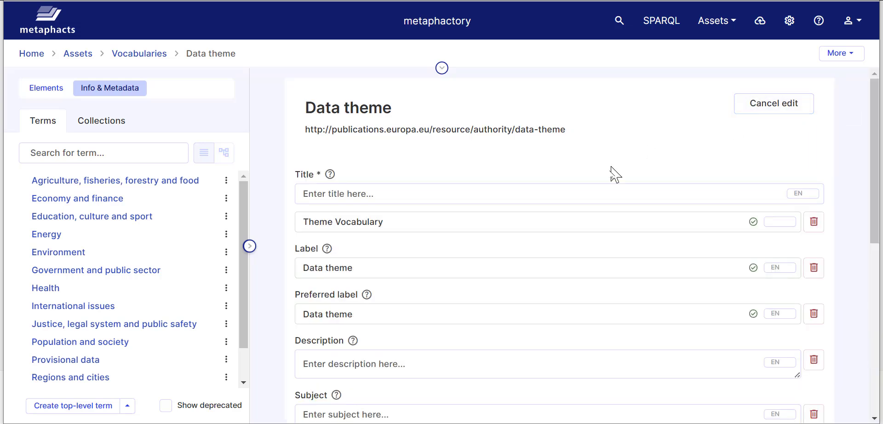
{"action": "scroll", "coordinate": [532, 254], "scroll_direction": "down", "scroll_amount": 4}
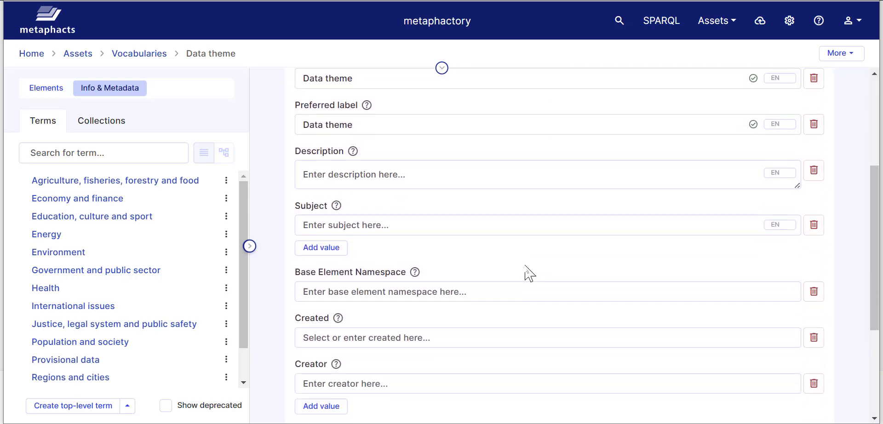
{"action": "scroll", "coordinate": [526, 266], "scroll_direction": "down", "scroll_amount": 2}
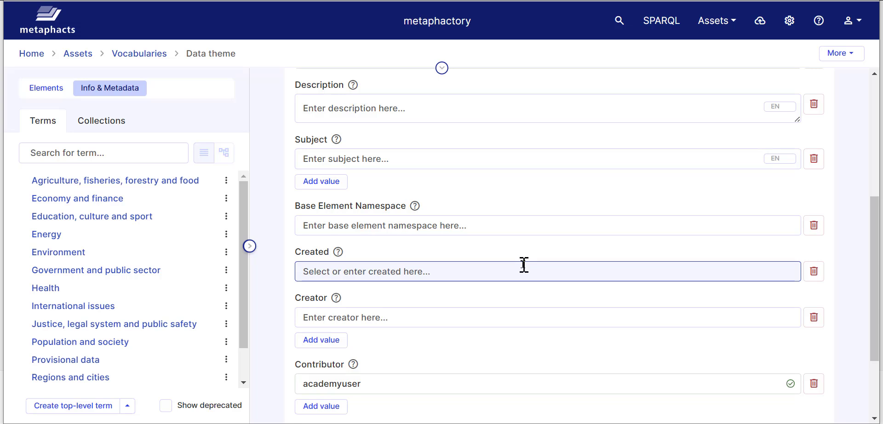
{"action": "scroll", "coordinate": [524, 265], "scroll_direction": "down", "scroll_amount": 3}
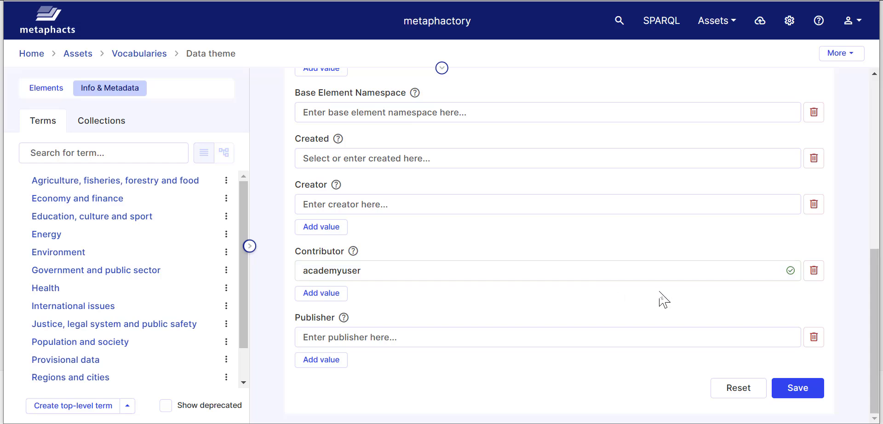
{"action": "scroll", "coordinate": [635, 299], "scroll_direction": "up", "scroll_amount": 10}
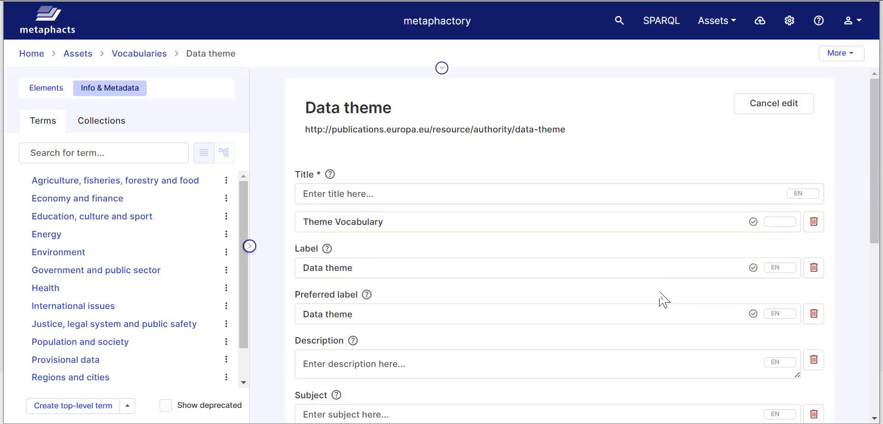
{"action": "left_click", "coordinate": [790, 103]}
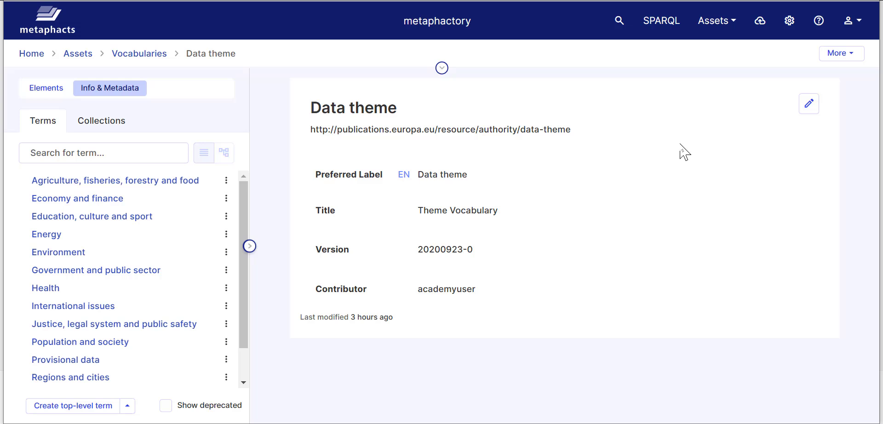
- Check the vocabulary's More actions list, then open the Economy and finance (ECON) term
{"action": "left_click", "coordinate": [852, 57]}
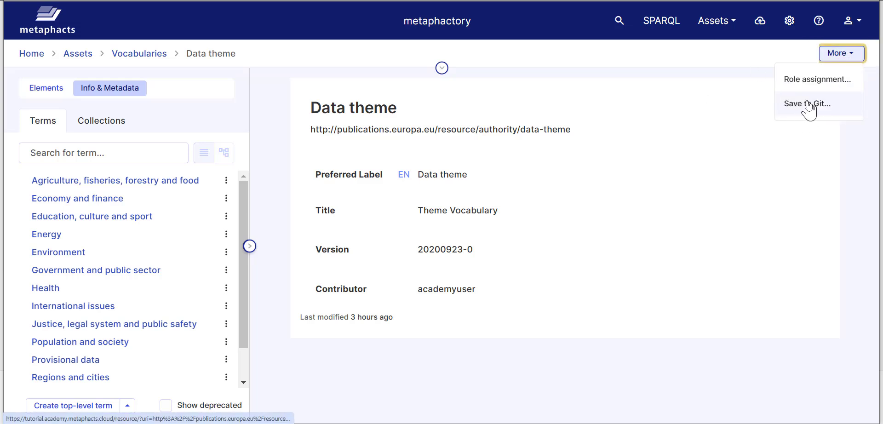
{"action": "scroll", "coordinate": [166, 248], "scroll_direction": "down", "scroll_amount": 2}
{"action": "scroll", "coordinate": [167, 249], "scroll_direction": "up", "scroll_amount": 2}
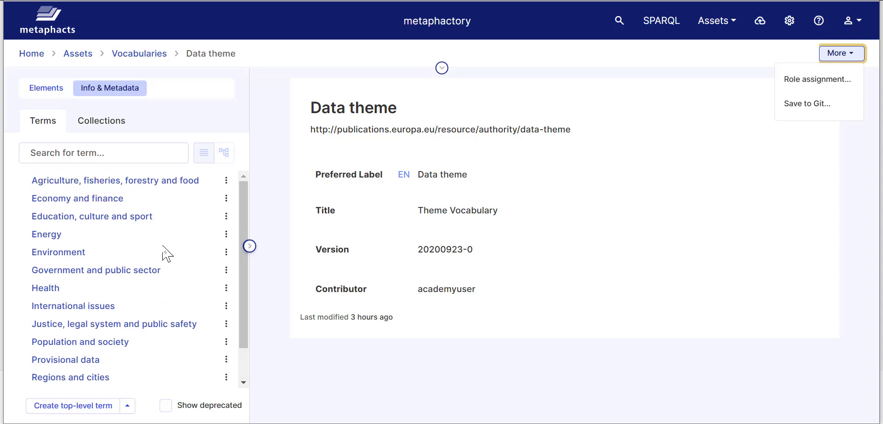
{"action": "left_click", "coordinate": [98, 205]}
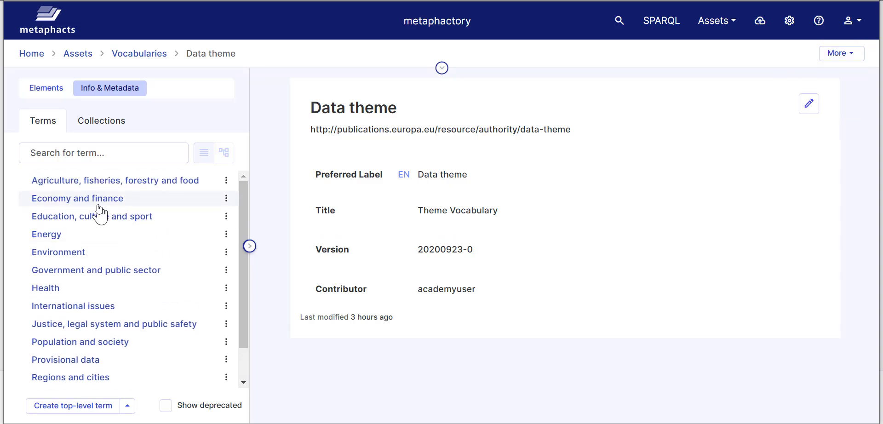
{"action": "left_click", "coordinate": [94, 199]}
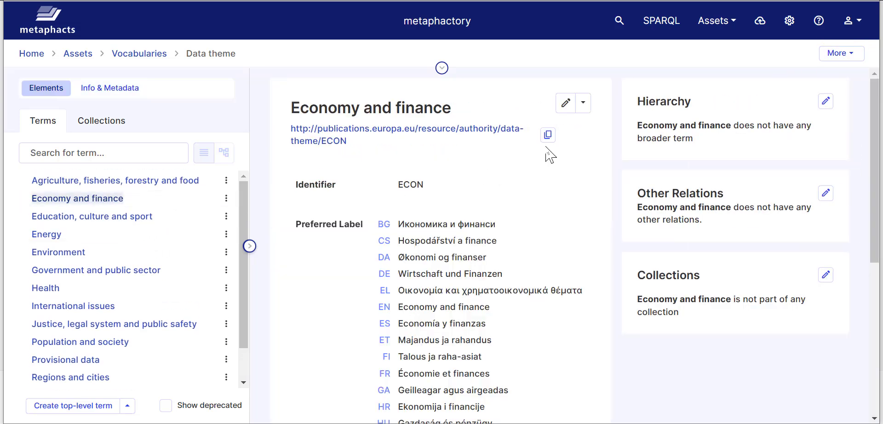
{"action": "scroll", "coordinate": [520, 158], "scroll_direction": "down", "scroll_amount": 6}
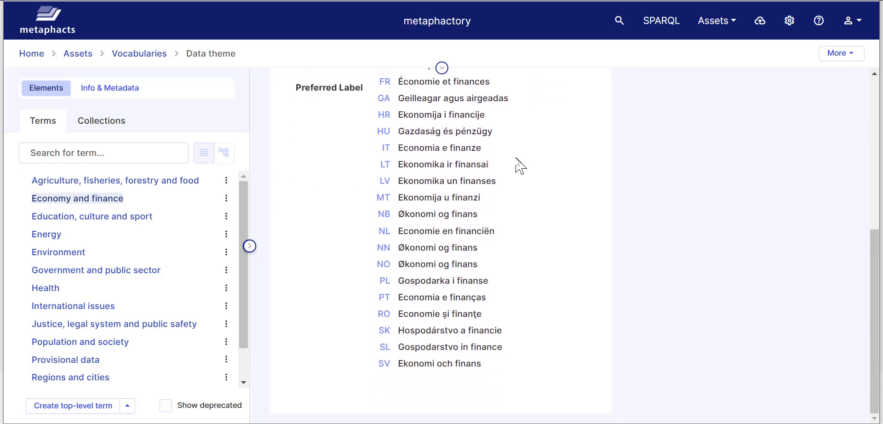
{"action": "scroll", "coordinate": [520, 170], "scroll_direction": "up", "scroll_amount": 6}
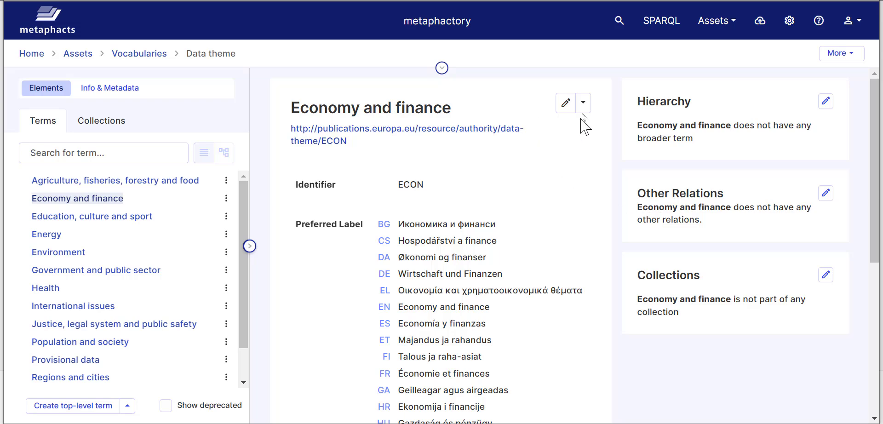
- Open the Economy and finance edit form, scroll through it, and cancel without saving
{"action": "left_click", "coordinate": [569, 103]}
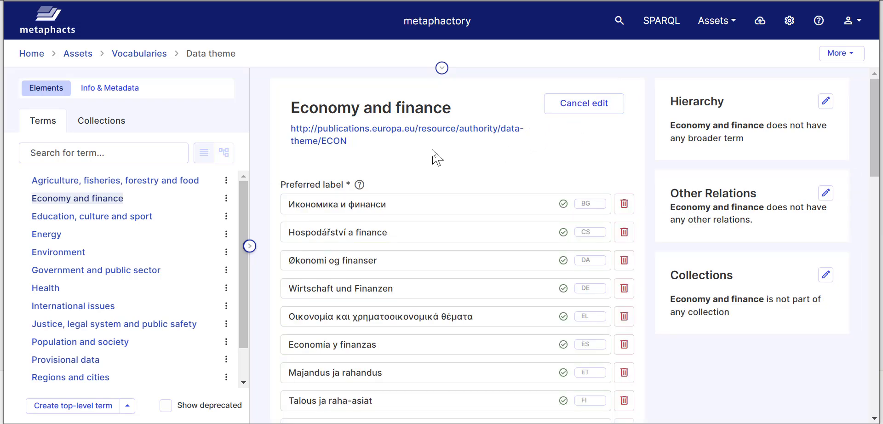
{"action": "scroll", "coordinate": [435, 154], "scroll_direction": "down", "scroll_amount": 1}
{"action": "scroll", "coordinate": [435, 156], "scroll_direction": "down", "scroll_amount": 10}
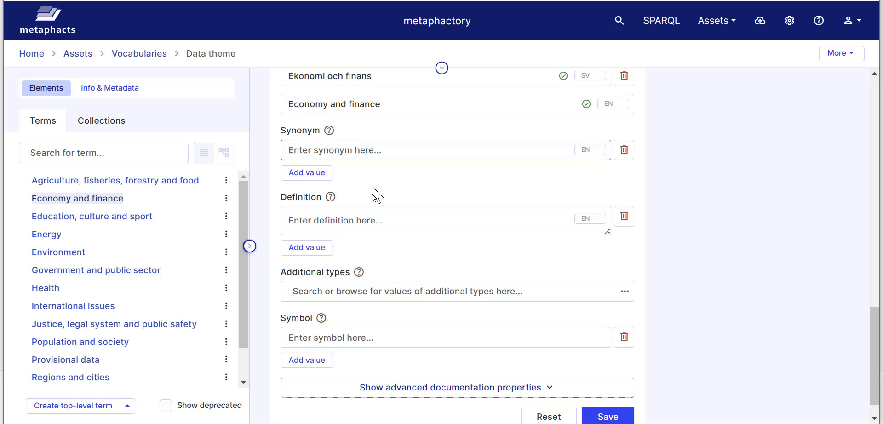
{"action": "scroll", "coordinate": [364, 264], "scroll_direction": "down", "scroll_amount": 1}
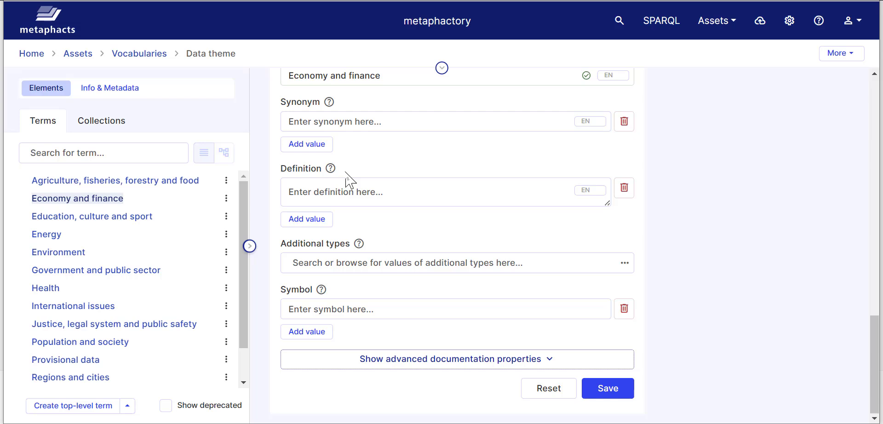
{"action": "mouse_move", "coordinate": [328, 173]}
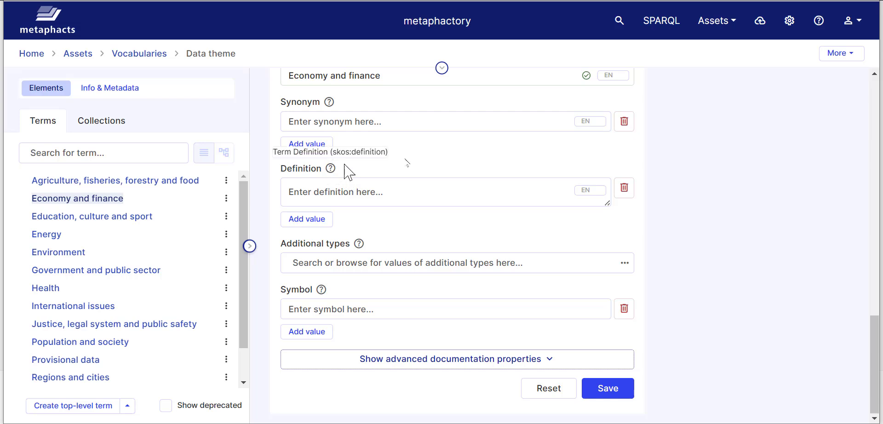
{"action": "scroll", "coordinate": [499, 156], "scroll_direction": "up", "scroll_amount": 20}
{"action": "left_click", "coordinate": [595, 105]}
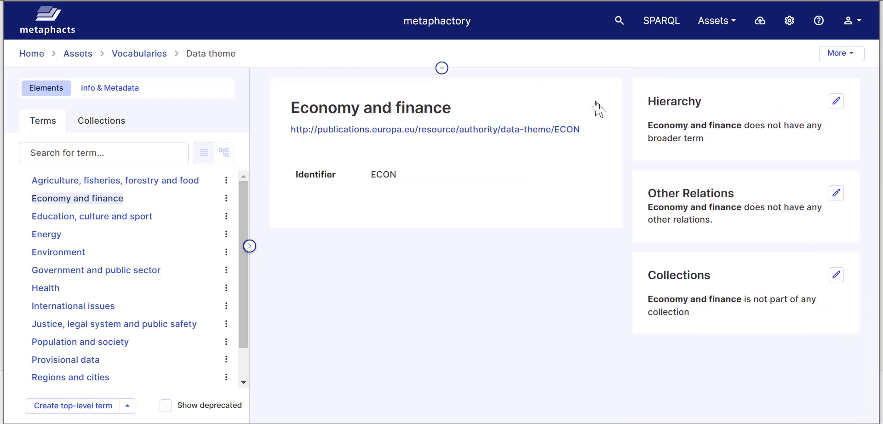
- Show and dismiss the term's Deprecate and Delete permanently options
{"action": "left_click", "coordinate": [584, 103]}
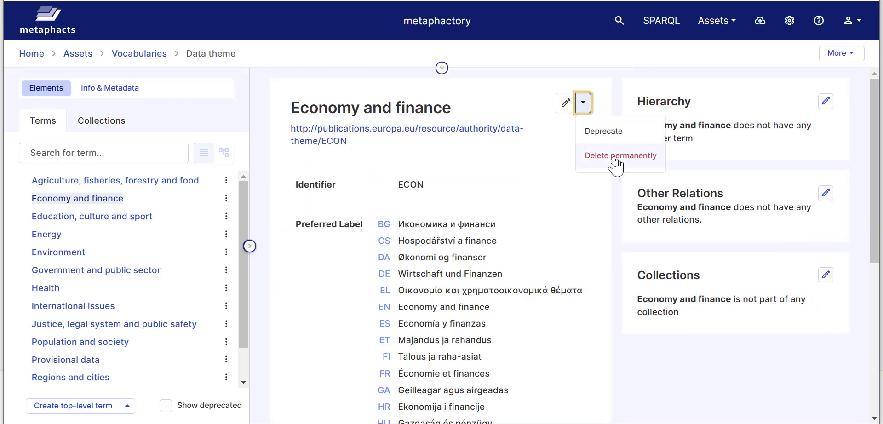
{"action": "left_click", "coordinate": [205, 121]}
{"action": "scroll", "coordinate": [163, 326], "scroll_direction": "down", "scroll_amount": 2}
- Create a top-level term with preferred label 'Privacy' and save it
{"action": "left_click", "coordinate": [44, 405]}
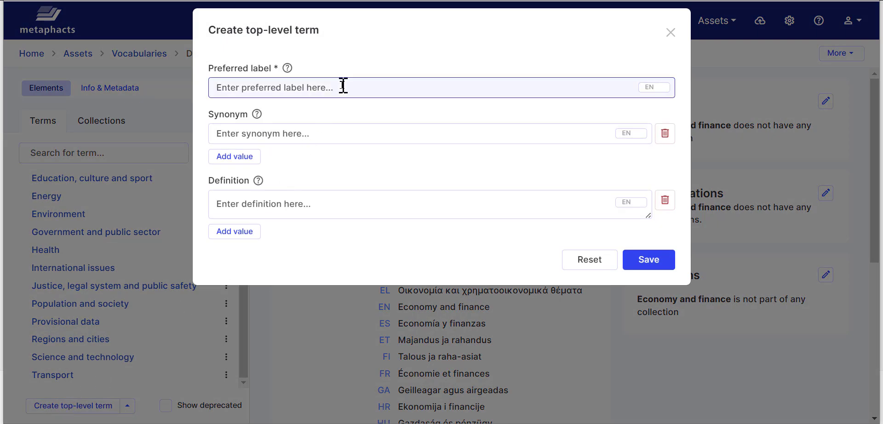
{"action": "left_click", "coordinate": [342, 86]}
{"action": "type", "text": "Pr"}
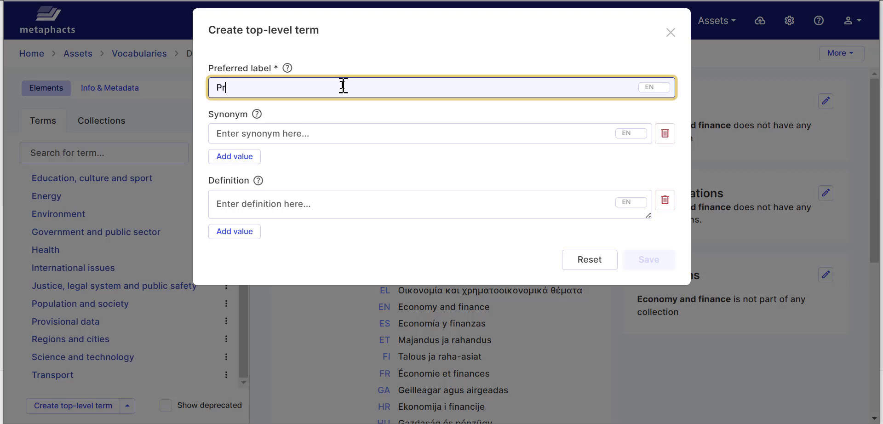
{"action": "type", "text": "ivacy"}
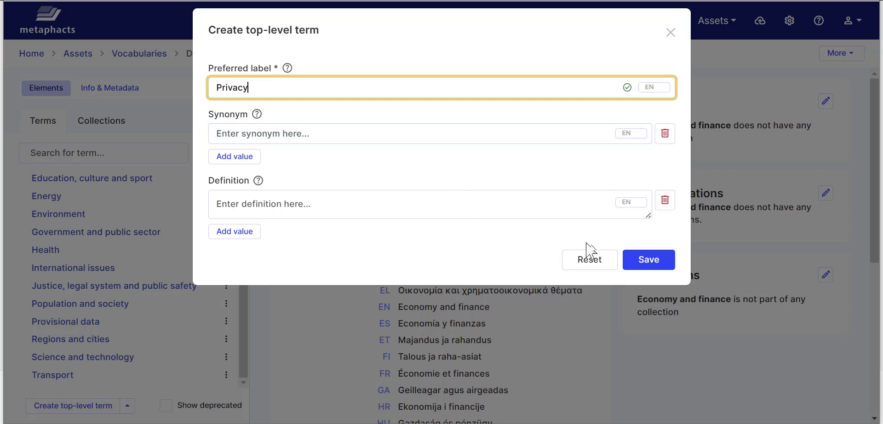
{"action": "left_click", "coordinate": [663, 265]}
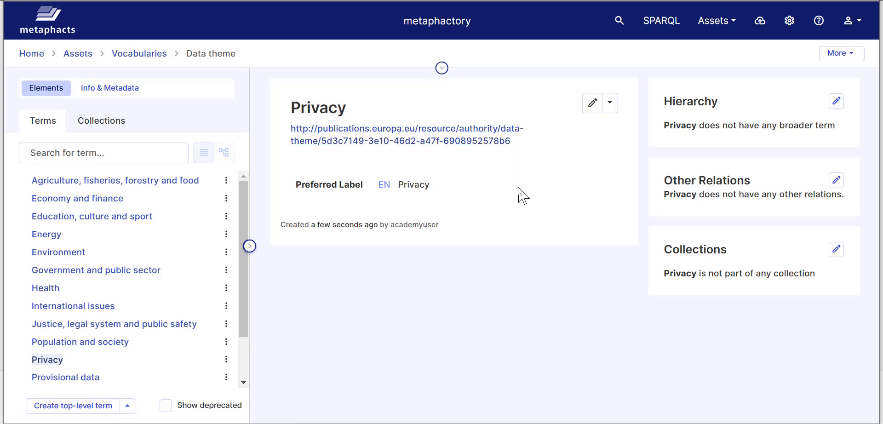
{"action": "left_click", "coordinate": [226, 359]}
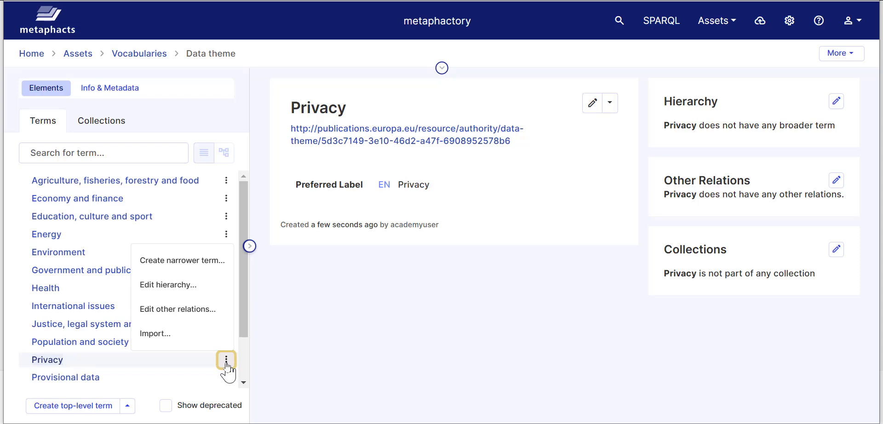
- Create 'Data Privacy' as a narrower term under Privacy and save it
{"action": "left_click", "coordinate": [207, 262]}
{"action": "left_click", "coordinate": [345, 126]}
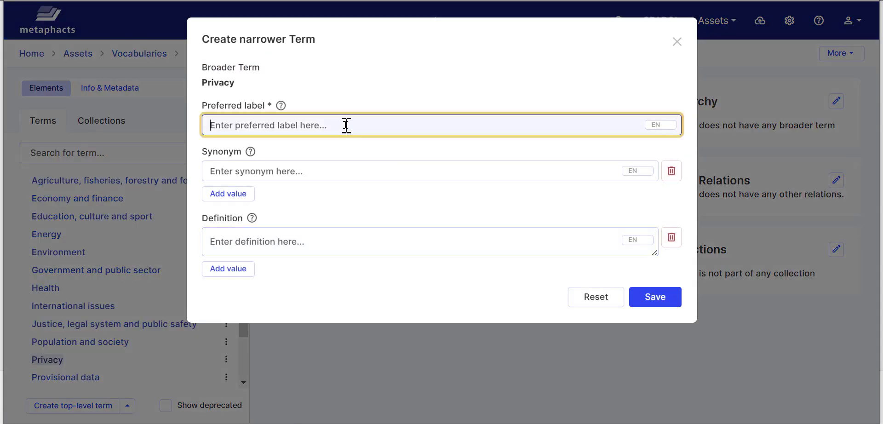
{"action": "type", "text": "Data P"}
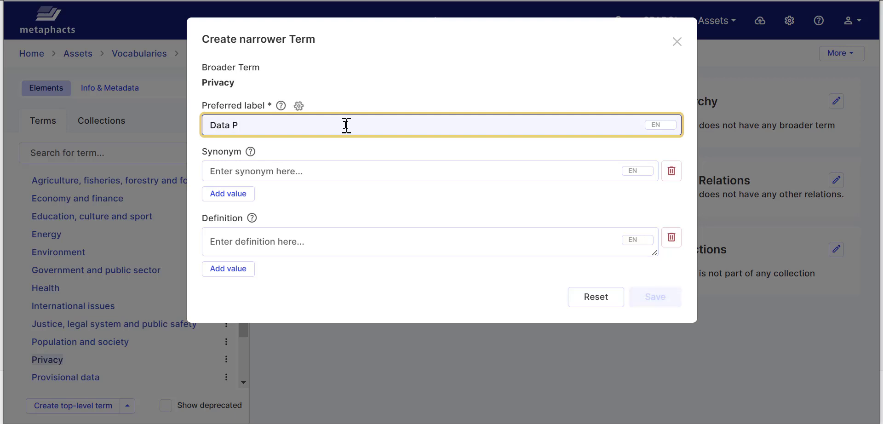
{"action": "type", "text": "rivacy"}
{"action": "left_click", "coordinate": [654, 299]}
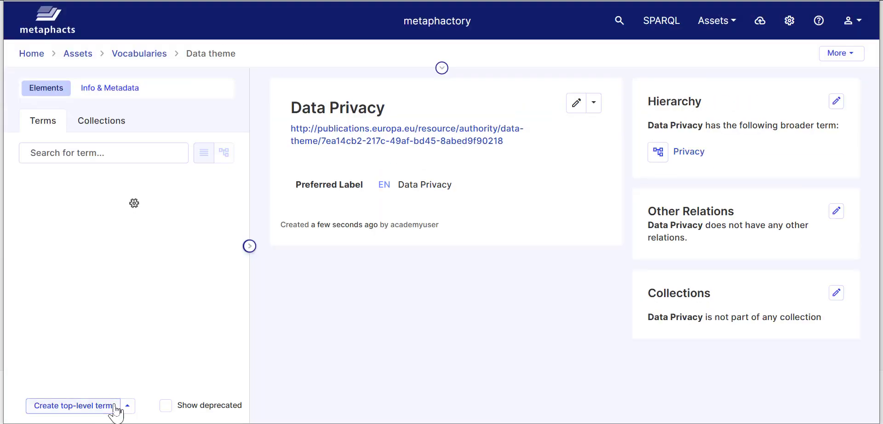
- Look at the other term-creation options, then dismiss them
{"action": "left_click", "coordinate": [127, 408]}
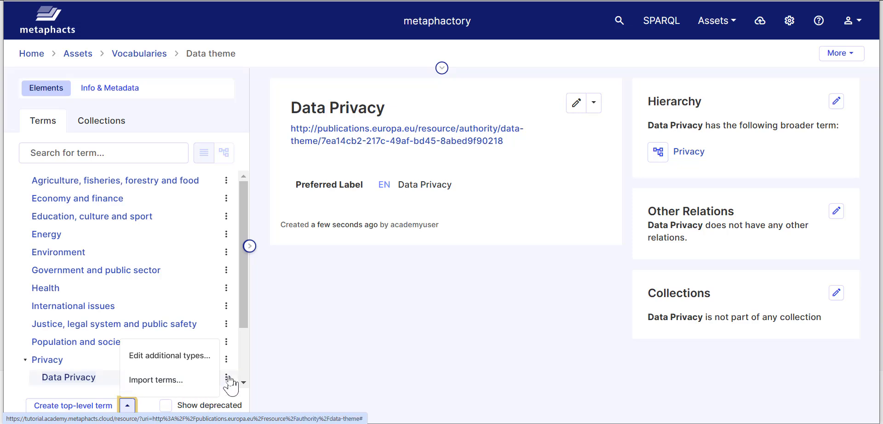
{"action": "left_click_drag", "start_coordinate": [240, 306], "coordinate": [247, 361]}
{"action": "left_click", "coordinate": [322, 328]}
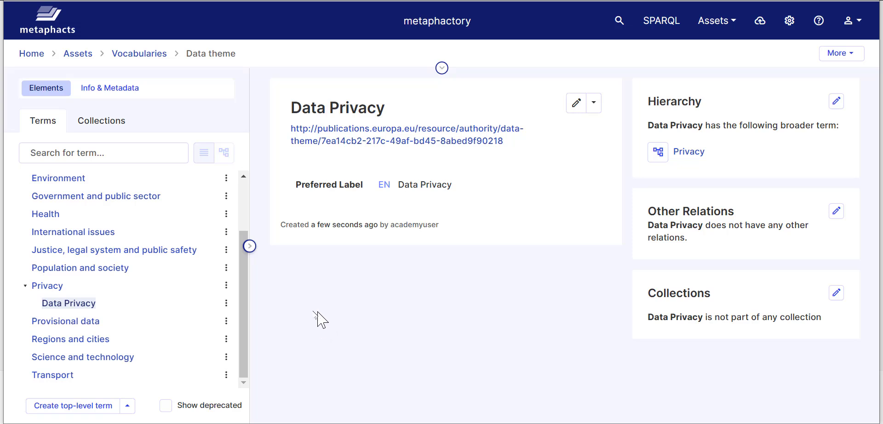
{"action": "left_click", "coordinate": [226, 303]}
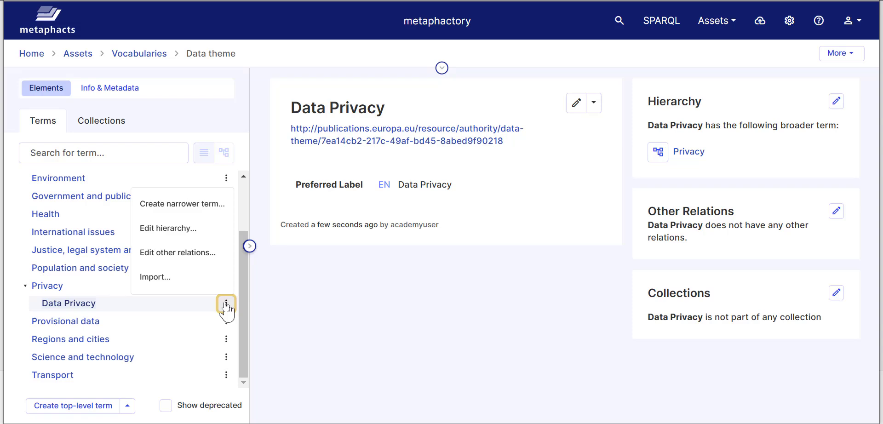
- Add a Related Match from Data Privacy to ESCO's 'digital data processing' and save it
{"action": "left_click", "coordinate": [202, 253]}
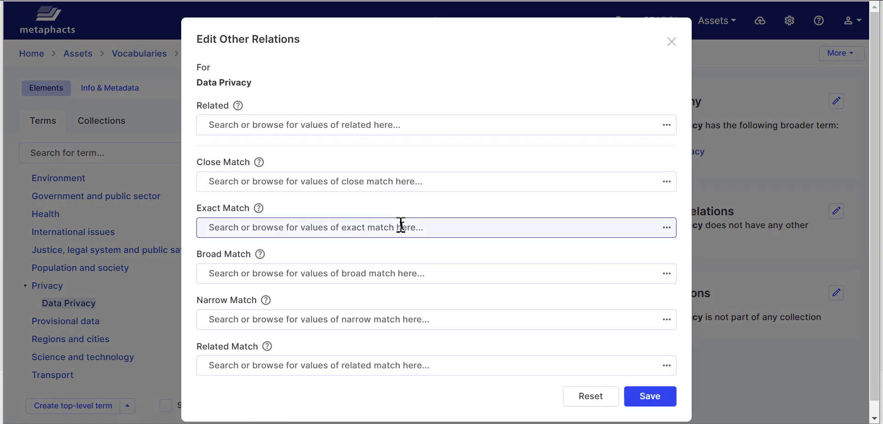
{"action": "scroll", "coordinate": [427, 262], "scroll_direction": "down", "scroll_amount": 1}
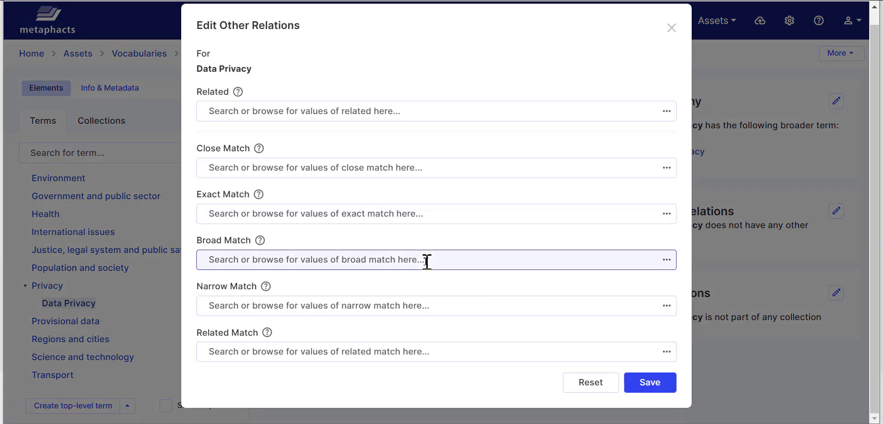
{"action": "left_click", "coordinate": [349, 347]}
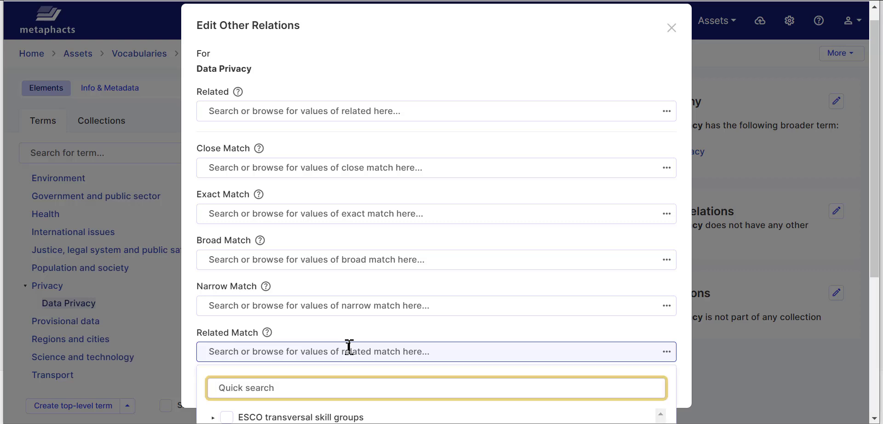
{"action": "type", "text": "digital"}
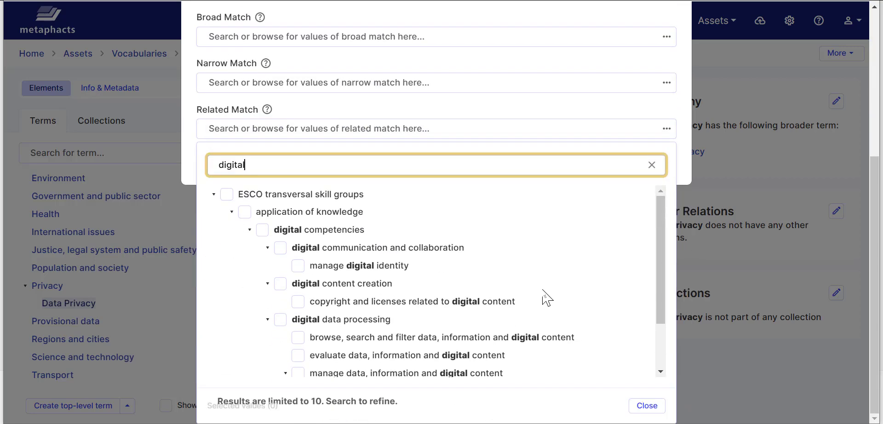
{"action": "type", "text": " data"}
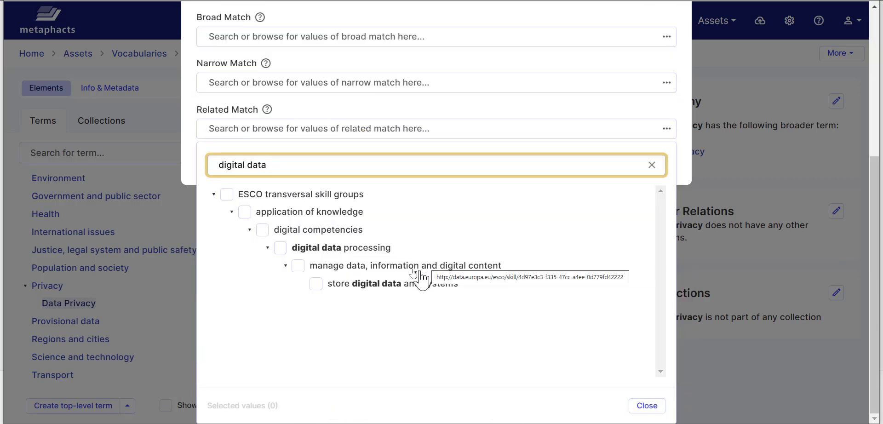
{"action": "left_click", "coordinate": [282, 249]}
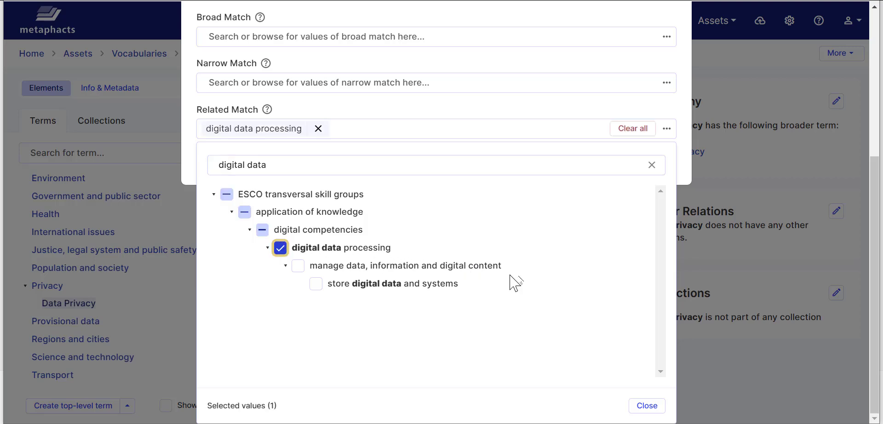
{"action": "left_click", "coordinate": [646, 405]}
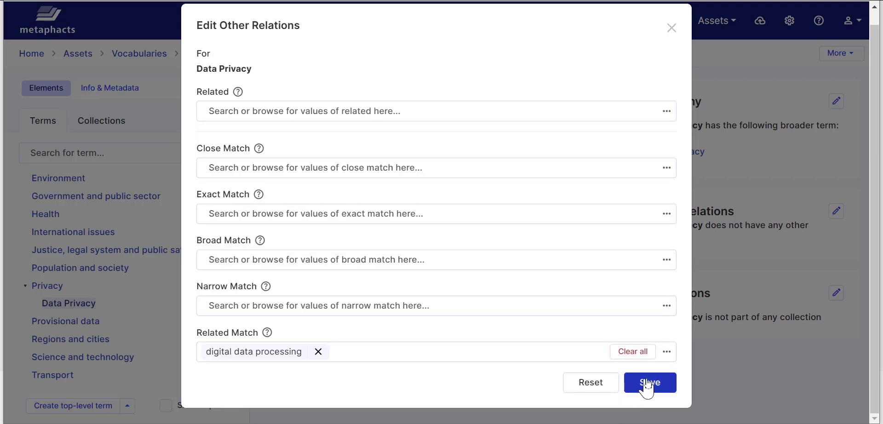
{"action": "left_click", "coordinate": [649, 381]}
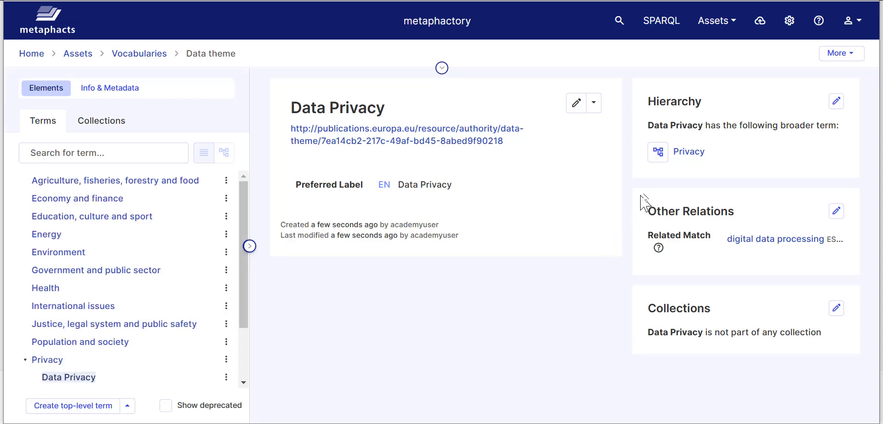
{"action": "mouse_move", "coordinate": [660, 248]}
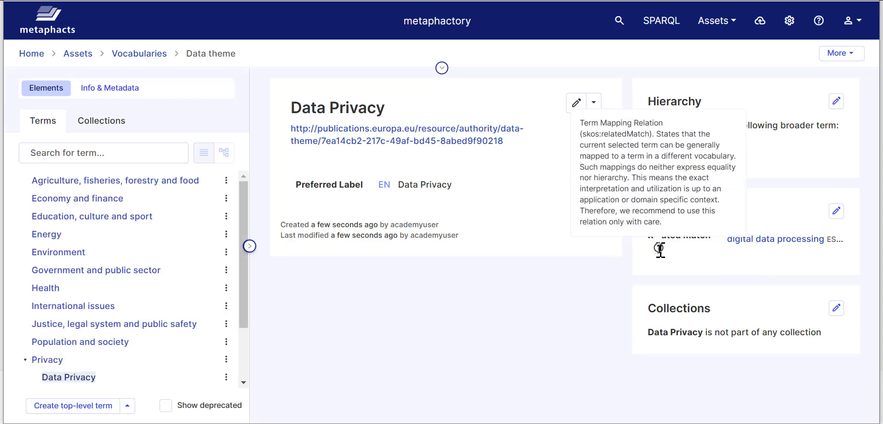
{"action": "scroll", "coordinate": [122, 324], "scroll_direction": "down", "scroll_amount": 3}
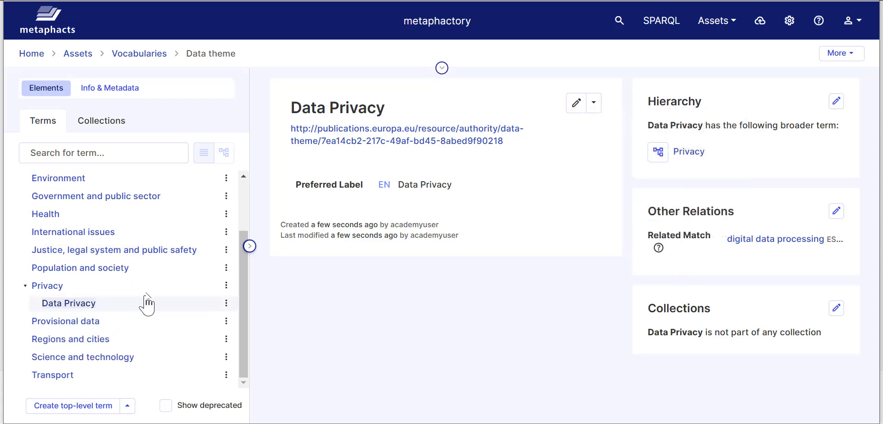
- Replace Privacy's TopLevel broader term with 'Justice, legal system and public safety' and save
{"action": "left_click", "coordinate": [227, 287]}
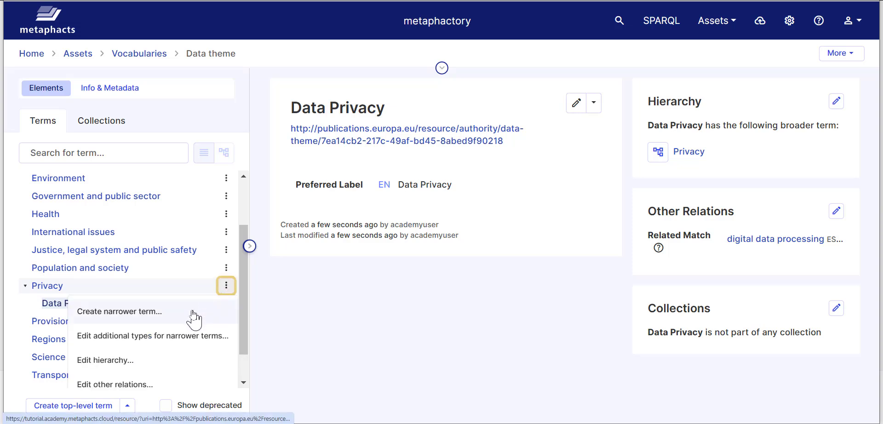
{"action": "left_click", "coordinate": [184, 359]}
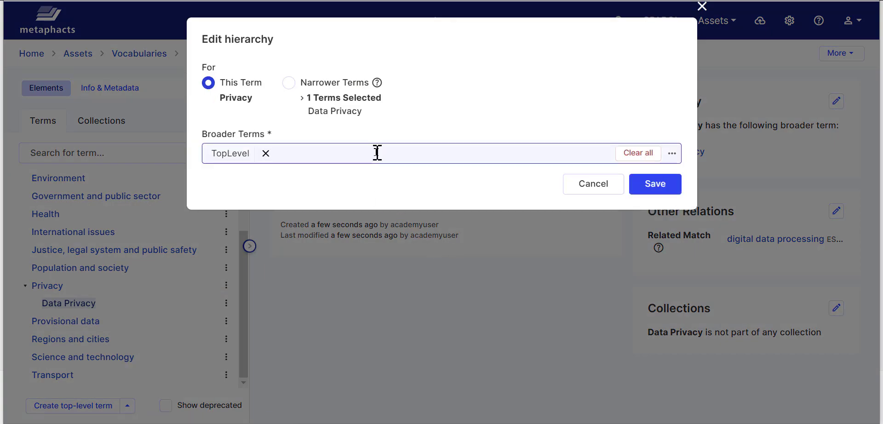
{"action": "left_click", "coordinate": [266, 154]}
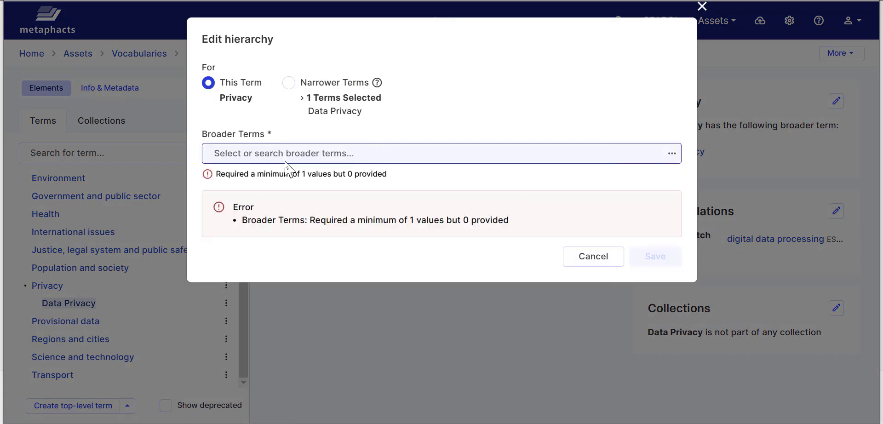
{"action": "left_click", "coordinate": [290, 152]}
{"action": "type", "text": "justice"}
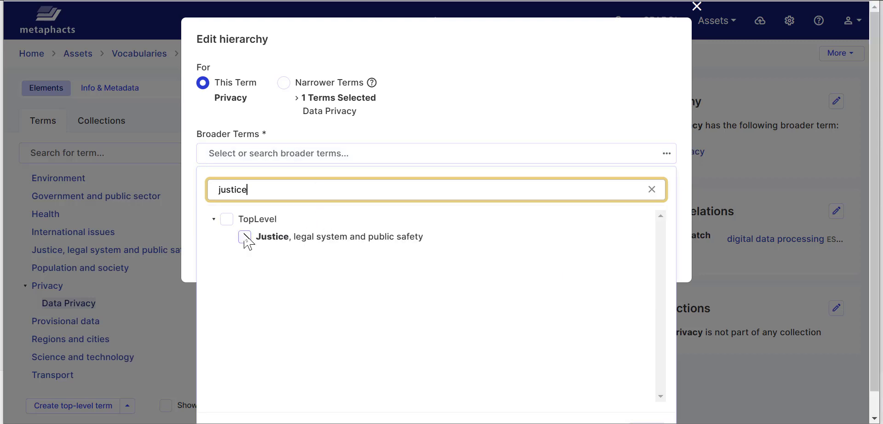
{"action": "left_click", "coordinate": [245, 237]}
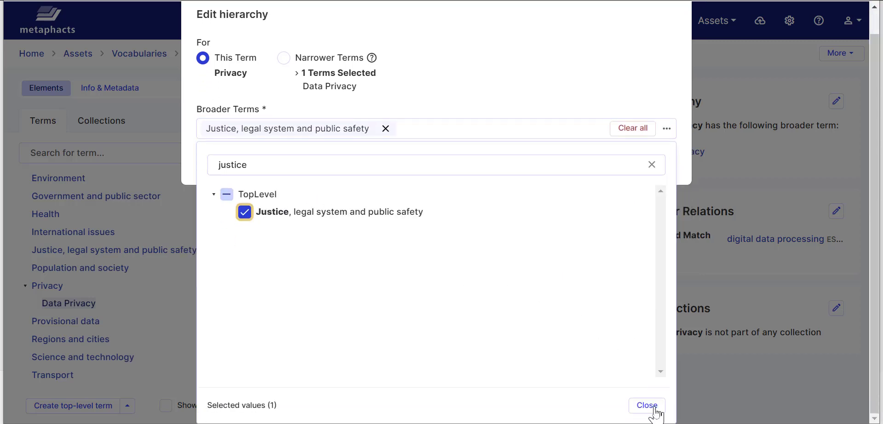
{"action": "left_click", "coordinate": [651, 412]}
{"action": "left_click", "coordinate": [647, 184]}
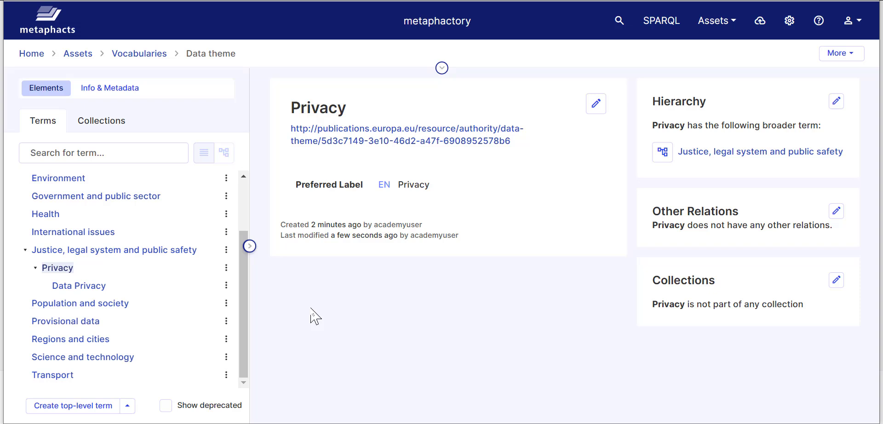
- Open ESCO transversal skill groups and expand attitudes and values > attitudes in the tree
{"action": "left_click", "coordinate": [141, 55]}
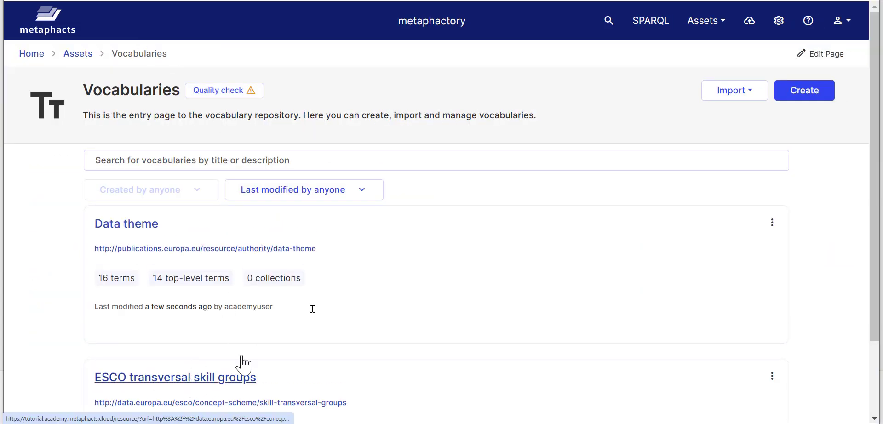
{"action": "left_click", "coordinate": [242, 375]}
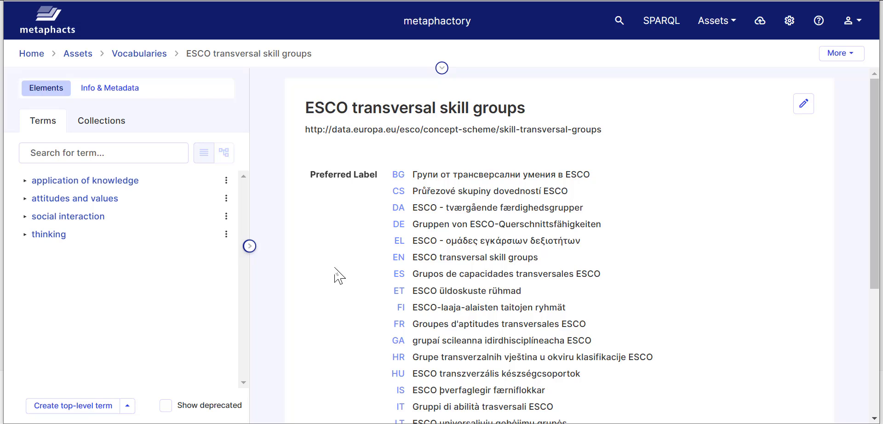
{"action": "scroll", "coordinate": [340, 276], "scroll_direction": "down", "scroll_amount": 2}
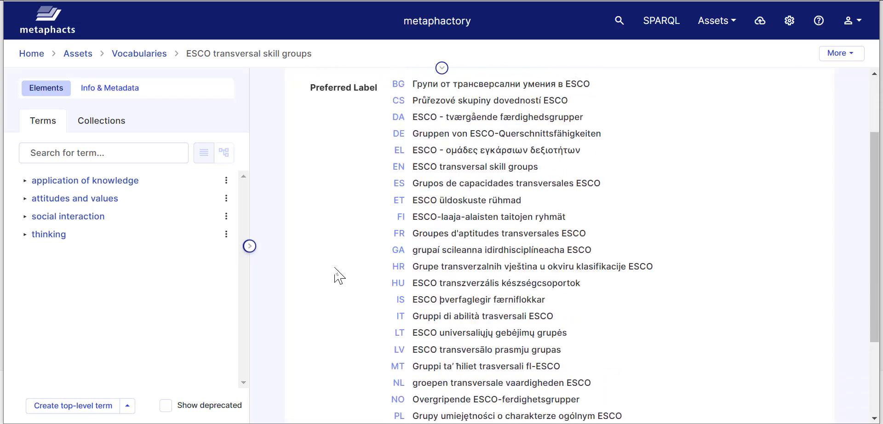
{"action": "scroll", "coordinate": [339, 276], "scroll_direction": "up", "scroll_amount": 2}
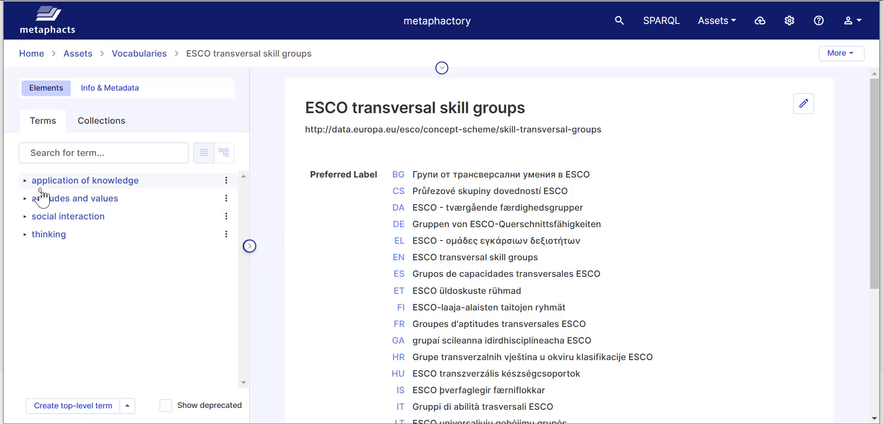
{"action": "left_click", "coordinate": [26, 199]}
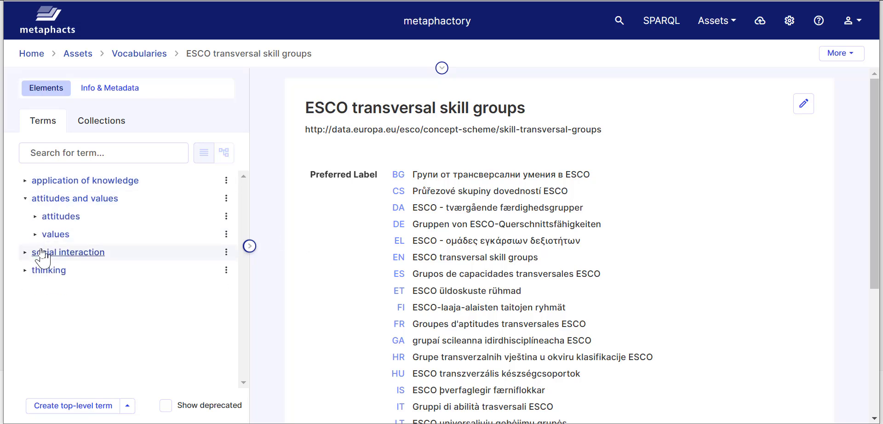
{"action": "left_click", "coordinate": [35, 217]}
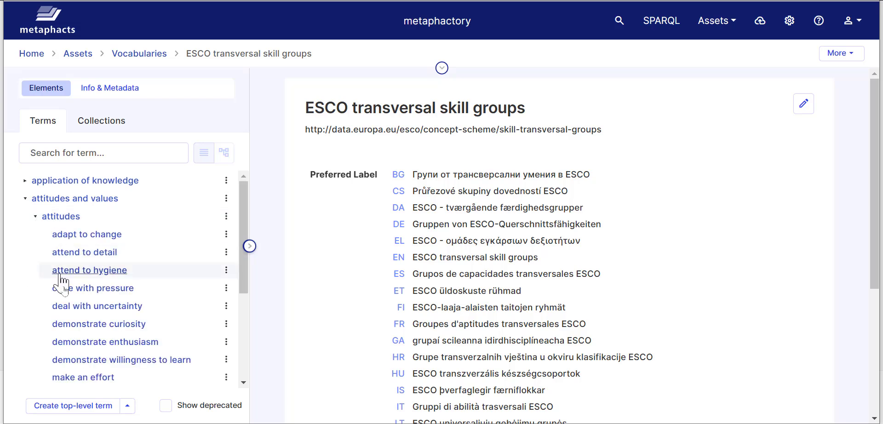
{"action": "scroll", "coordinate": [69, 308], "scroll_direction": "down", "scroll_amount": 4}
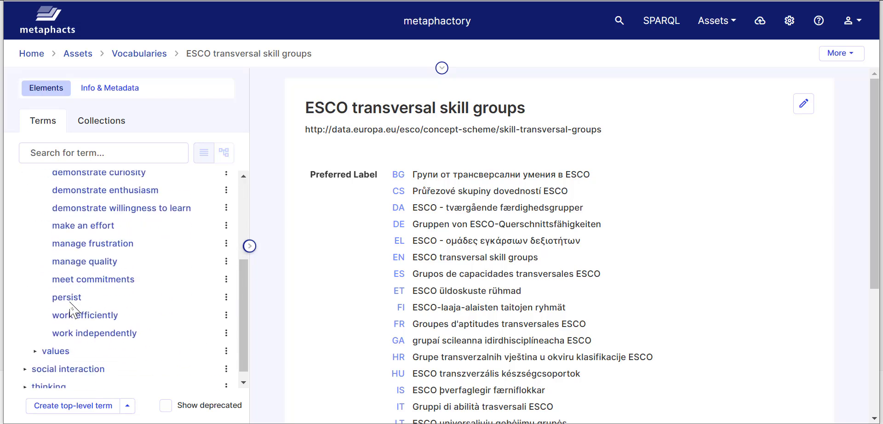
{"action": "scroll", "coordinate": [80, 313], "scroll_direction": "up", "scroll_amount": 4}
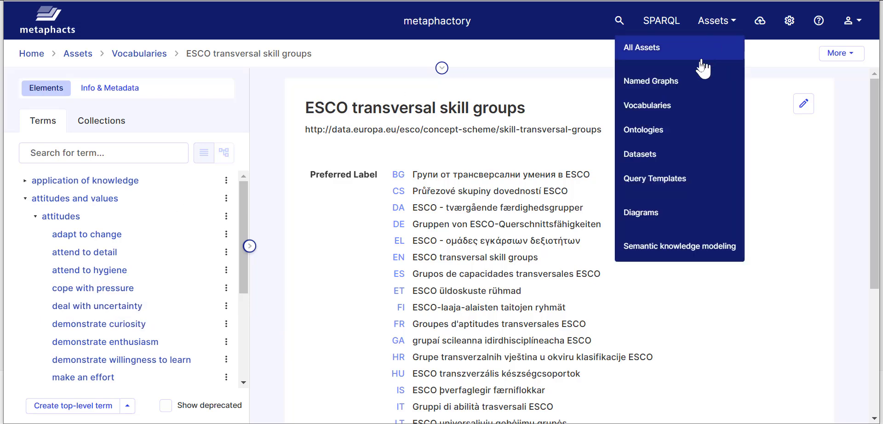
- Glance at the additional page actions, then open the attitudes and values term
{"action": "left_click", "coordinate": [859, 54]}
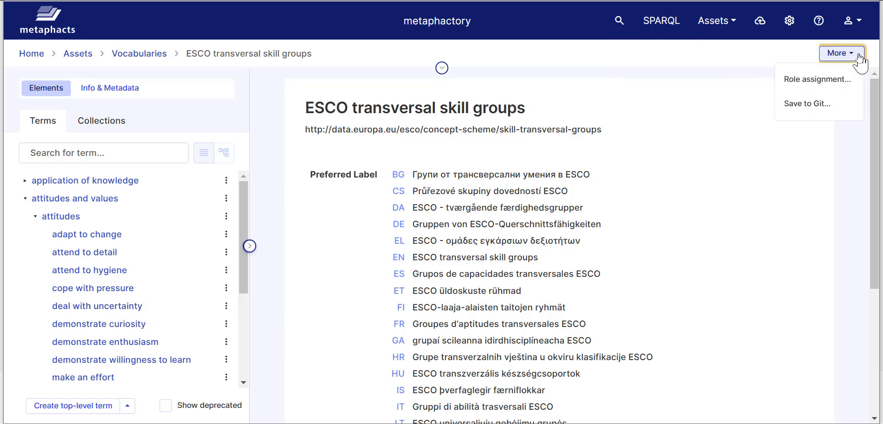
{"action": "left_click", "coordinate": [720, 58]}
{"action": "left_click", "coordinate": [96, 200]}
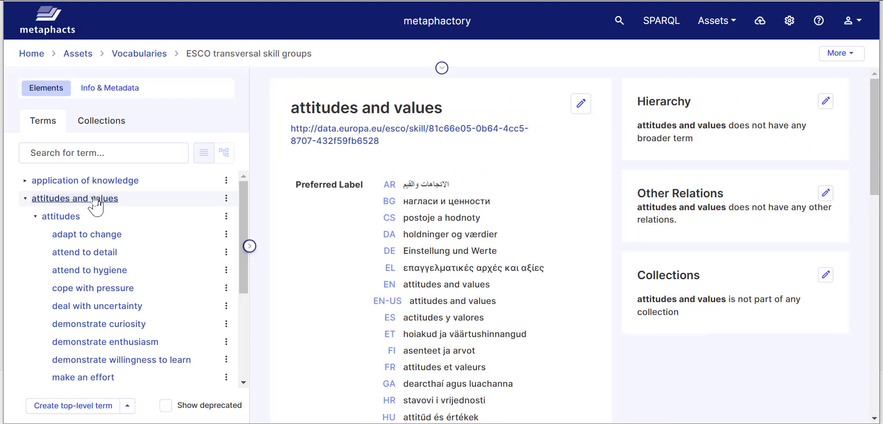
- Enter edit mode on the term's preferred labels and cancel without saving
{"action": "left_click", "coordinate": [581, 104]}
{"action": "scroll", "coordinate": [494, 193], "scroll_direction": "down", "scroll_amount": 7}
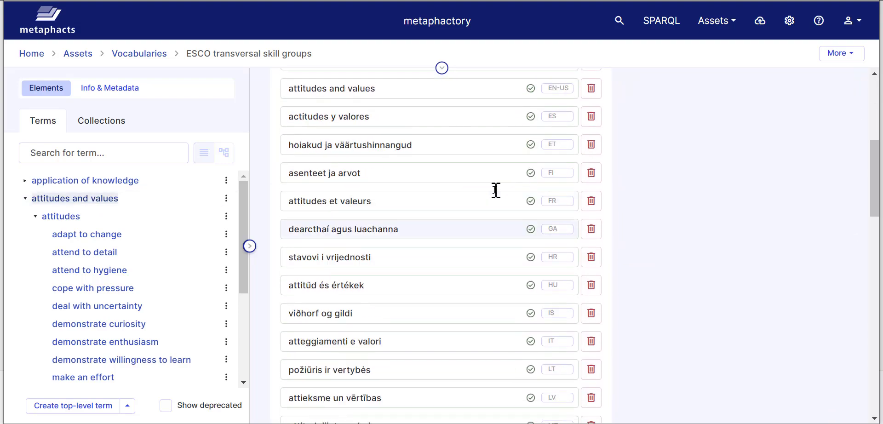
{"action": "scroll", "coordinate": [532, 191], "scroll_direction": "up", "scroll_amount": 7}
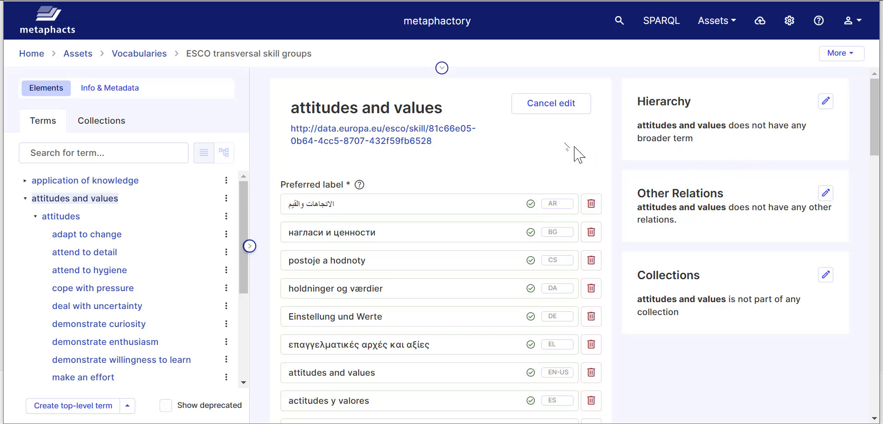
{"action": "left_click", "coordinate": [552, 104]}
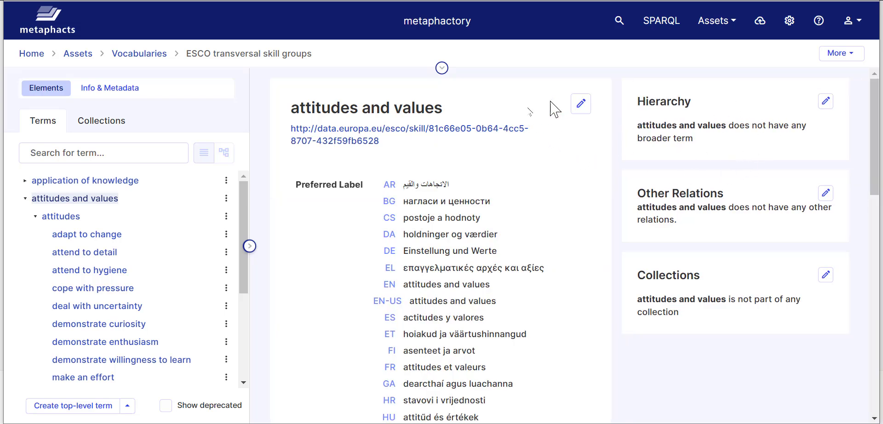
- Search the term tree for 'eco', then return to the Vocabularies list
{"action": "left_click", "coordinate": [122, 154]}
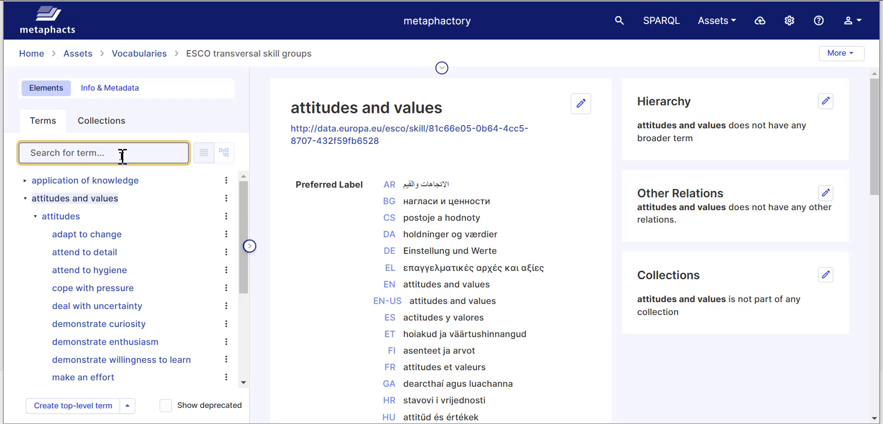
{"action": "type", "text": "eco"}
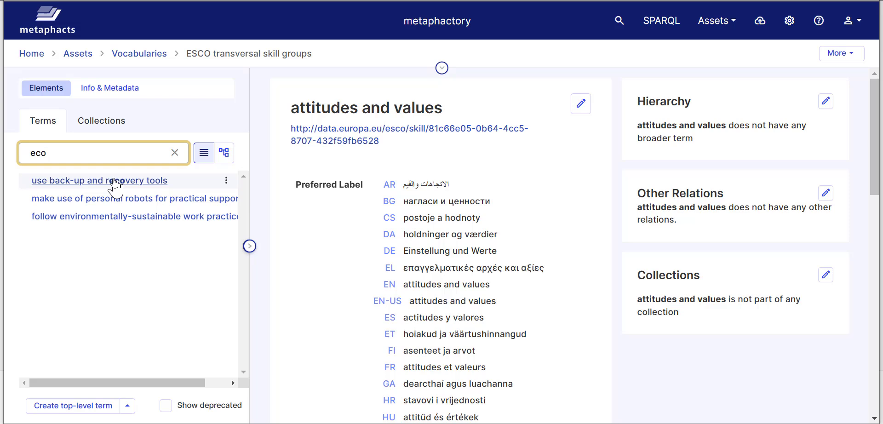
{"action": "left_click", "coordinate": [138, 54]}
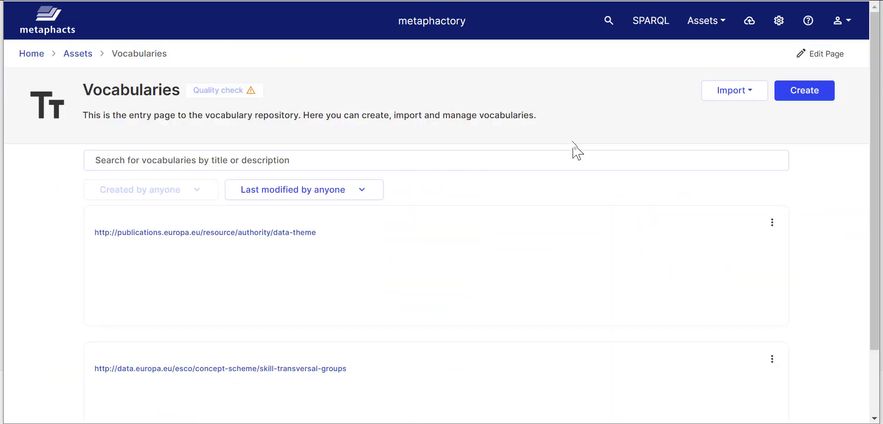
- Start a new vocabulary titled 'My Vocabulary', keeping the suggested my-vocabulary IRI and namespace
{"action": "left_click", "coordinate": [813, 94]}
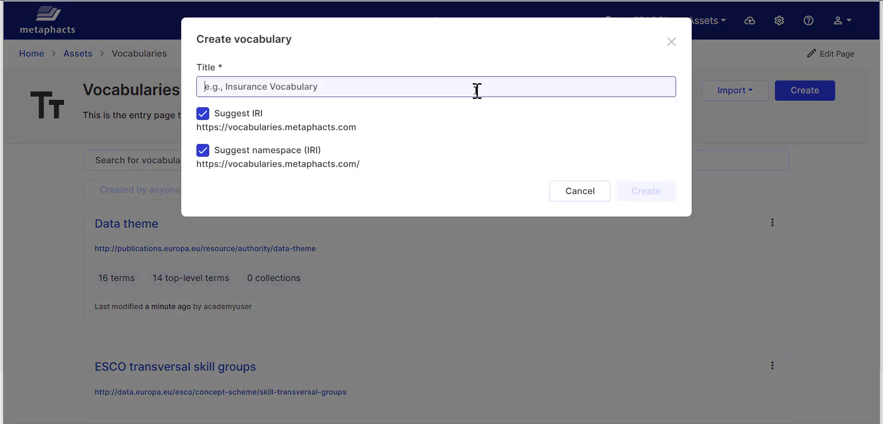
{"action": "type", "text": "My C"}
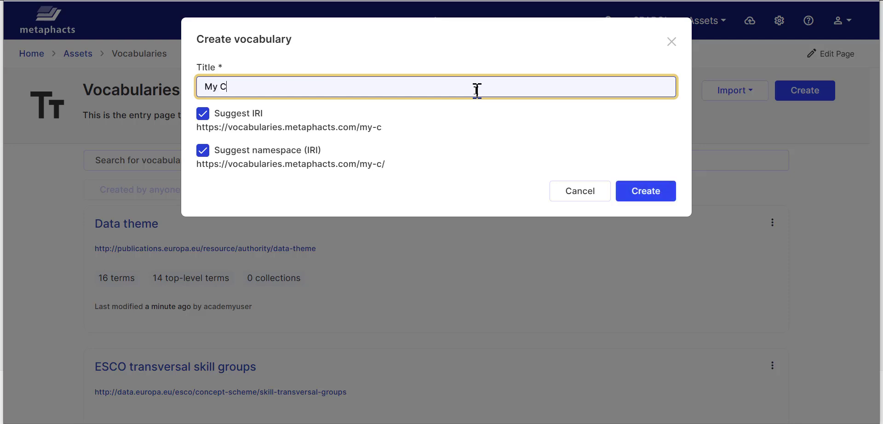
{"action": "key", "text": "BackSpace"}
{"action": "type", "text": "Vocabulary"}
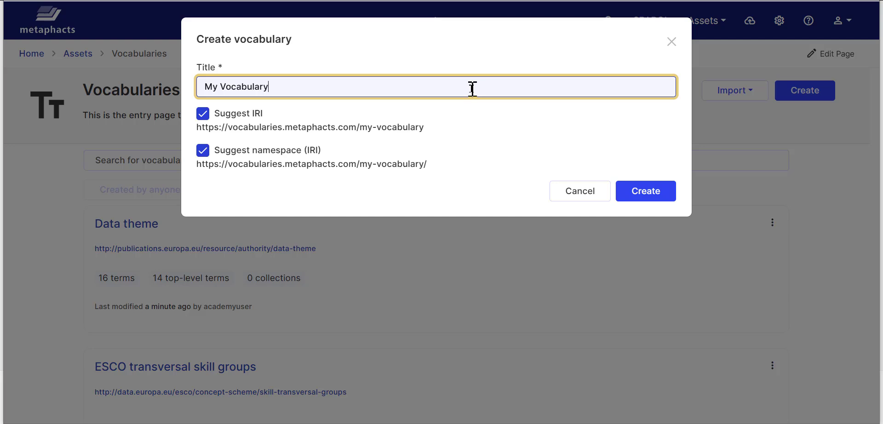
{"action": "key", "text": "Tab"}
{"action": "key", "text": "Tab"}
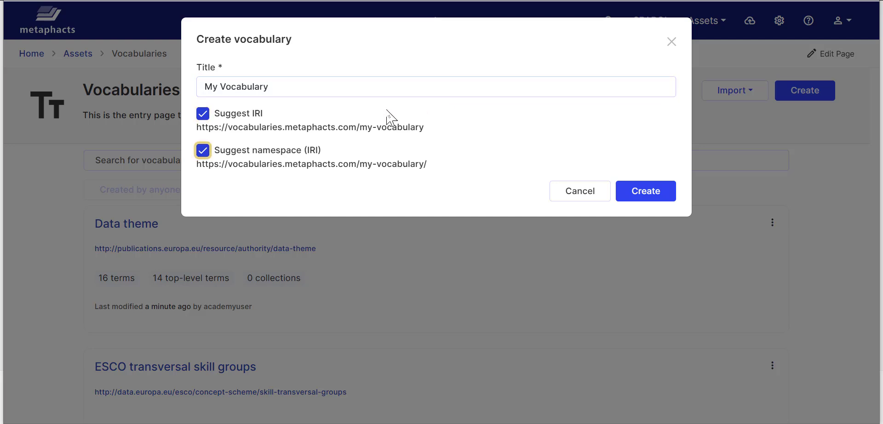
{"action": "key", "text": "Tab"}
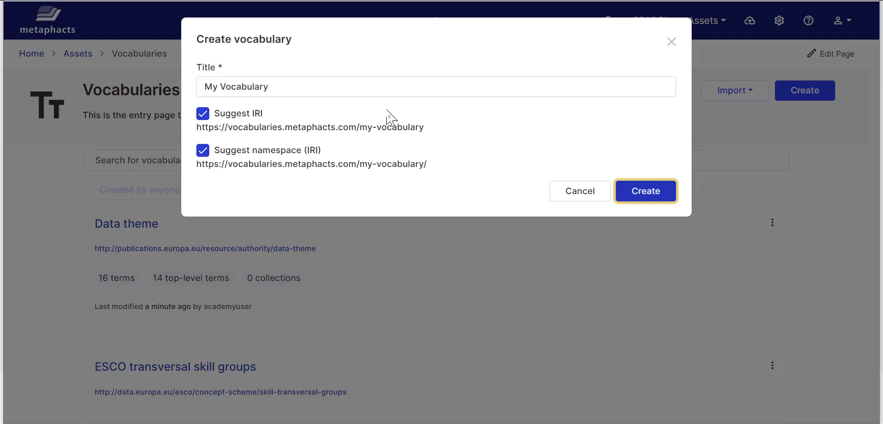
- Confirm creation of My Vocabulary, opening its empty 0-term page
{"action": "left_click", "coordinate": [649, 194]}
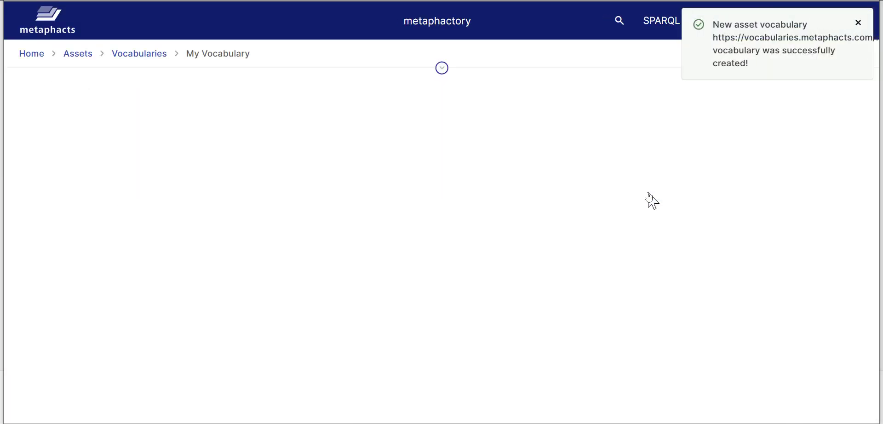